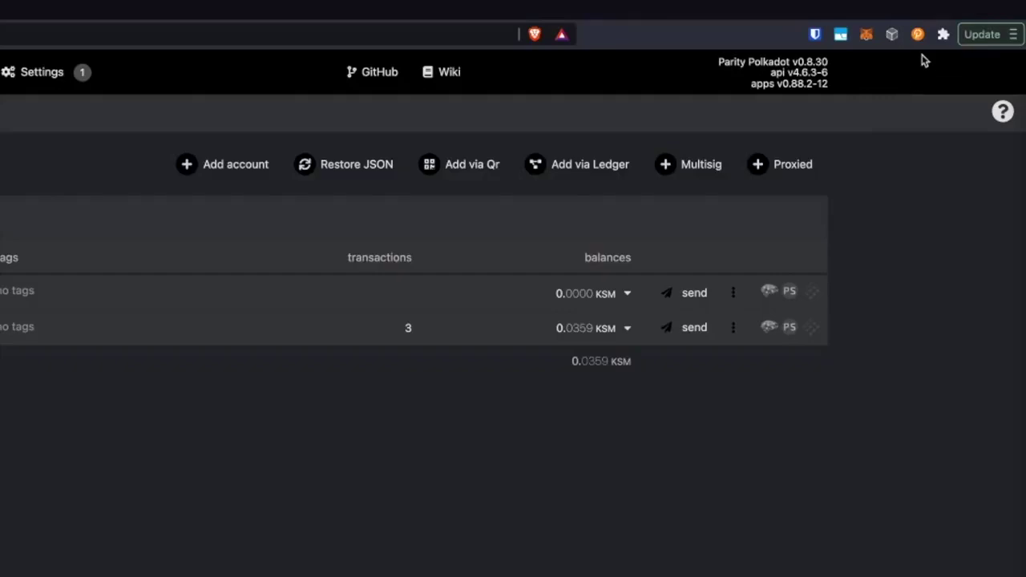
Step: Open the Polkadot{.js} extension's Accounts list over the Apps page
click(918, 35)
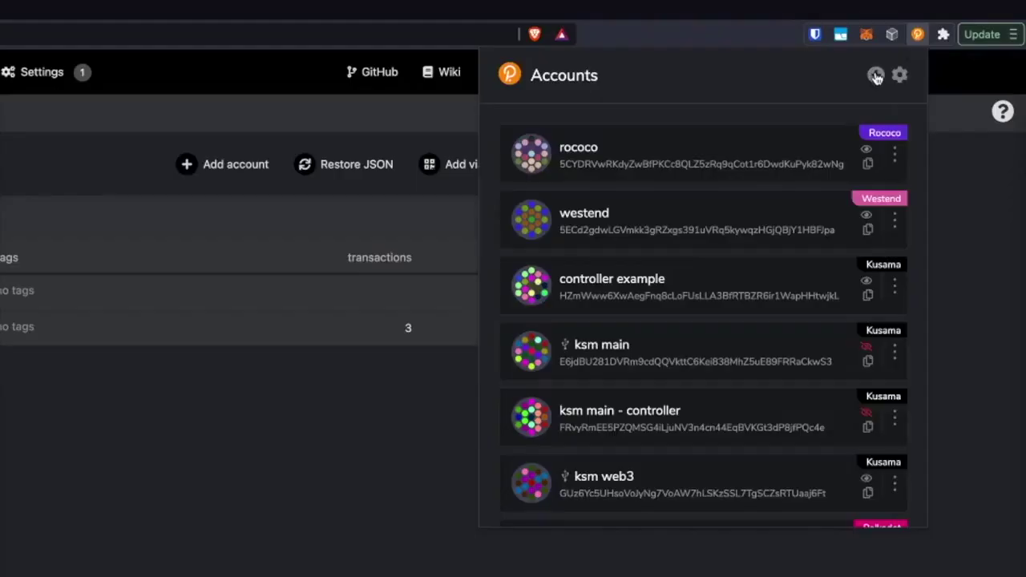
Step: Attach a Kusama Relay Chain Ledger account named 'ksm web3' at address index 1
click(876, 75)
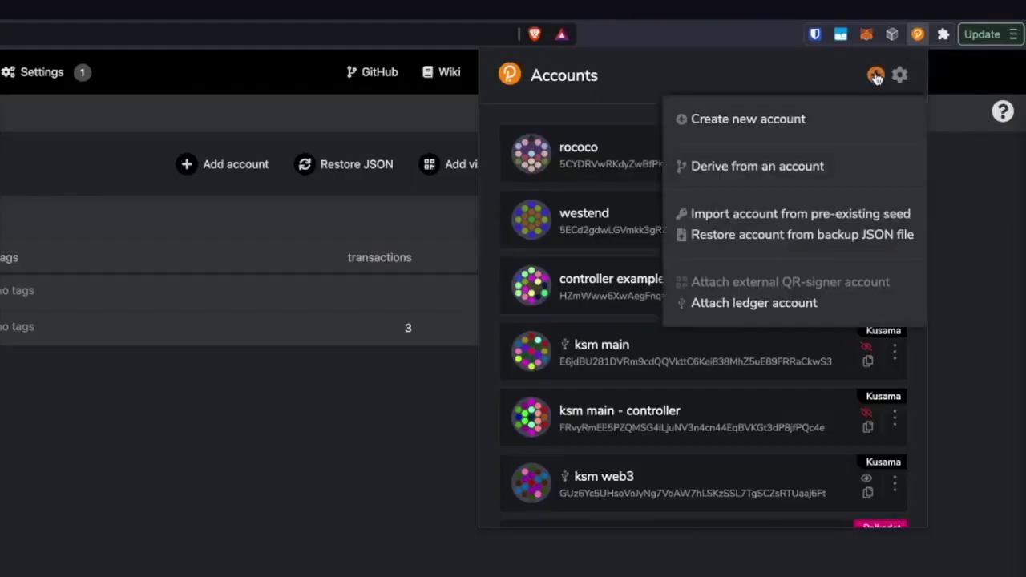
click(765, 305)
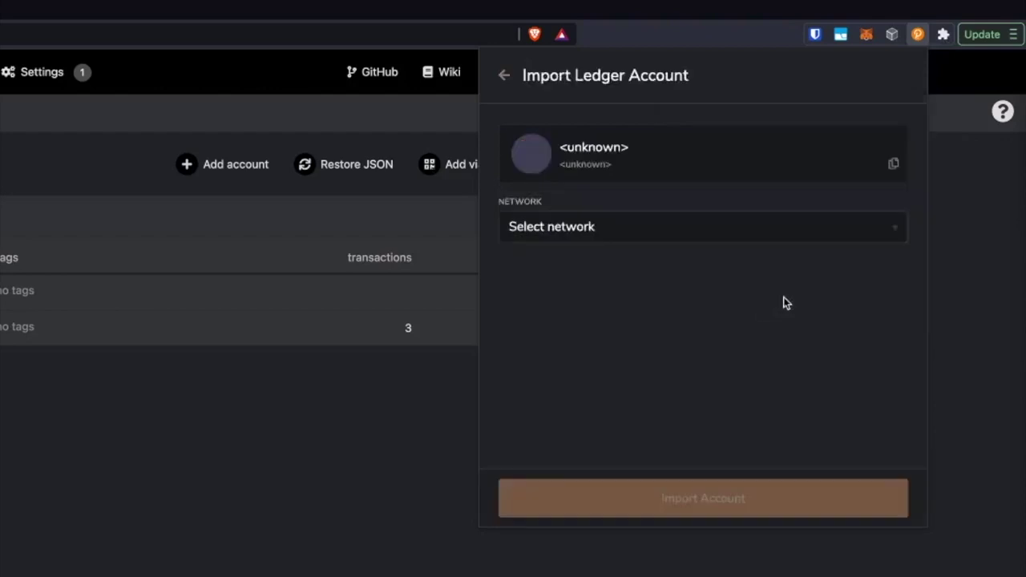
click(598, 232)
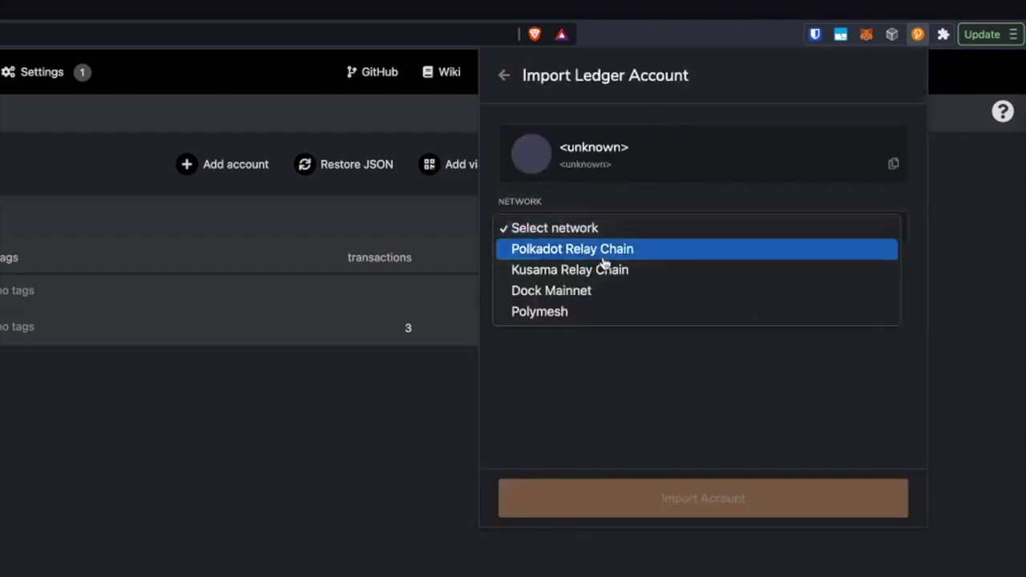
click(612, 273)
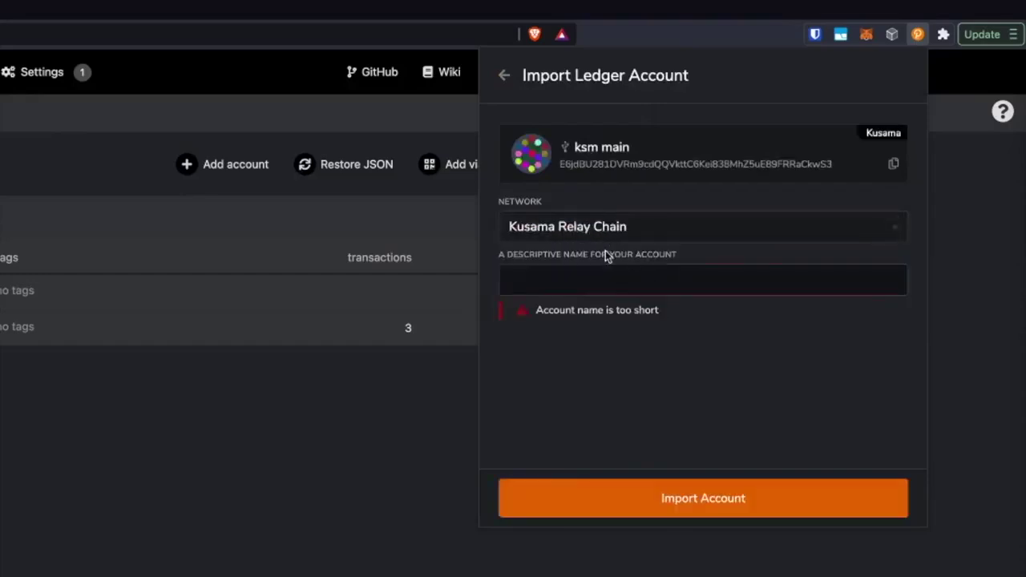
text(ksm web3)
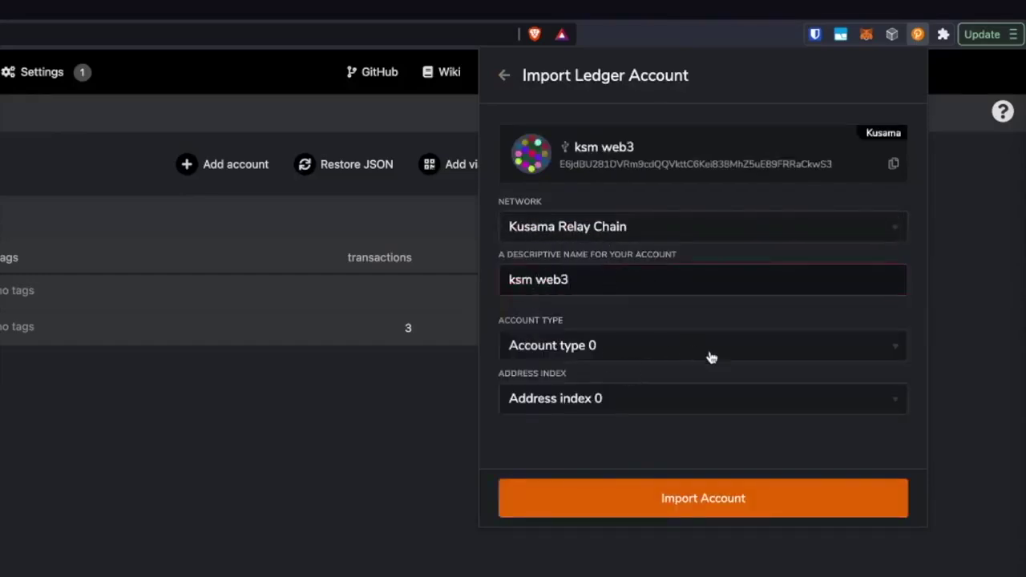
click(625, 405)
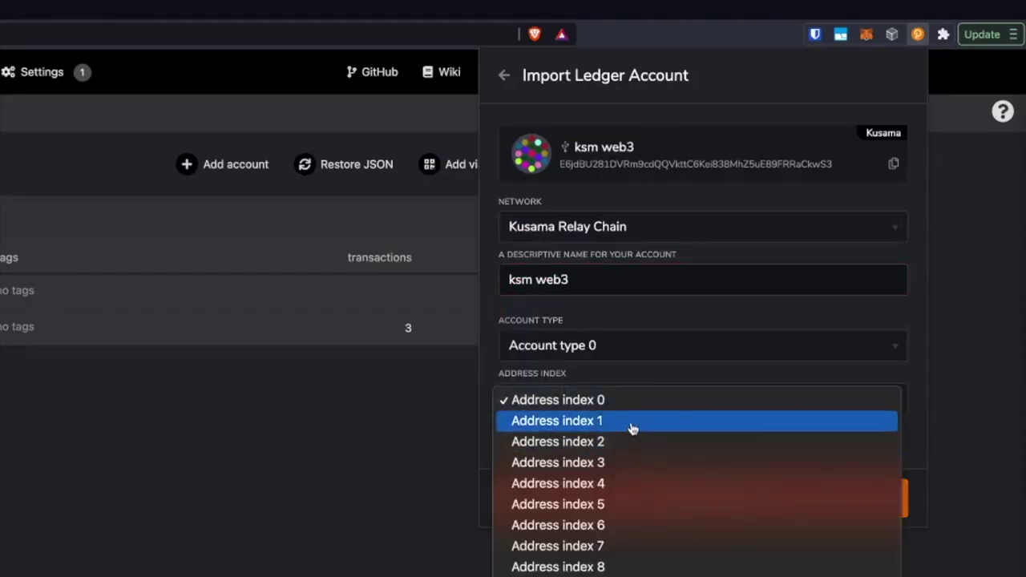
click(632, 421)
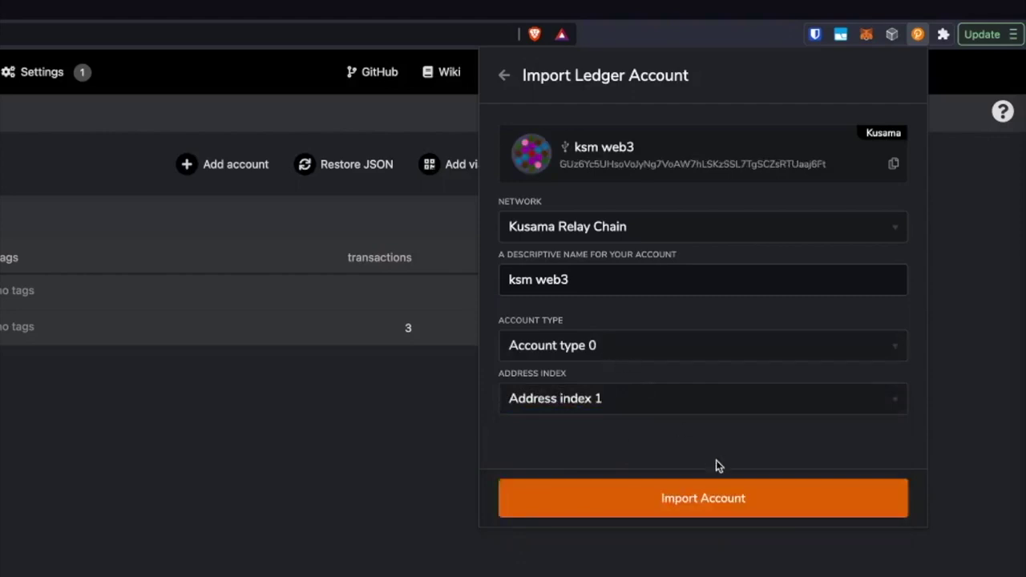
click(736, 499)
Step: Select part of the ksm web3 account name in the account list
double_click(577, 344)
scroll(649, 401, down, 2)
drag(576, 361, 663, 362)
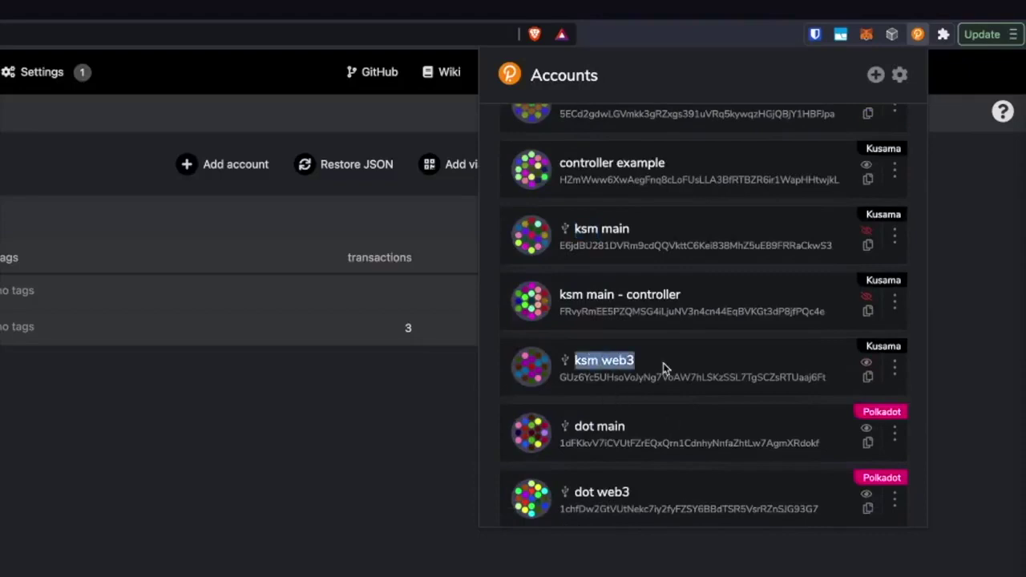
Step: Clear the ksm web3 name and address selections and show the add-account options again
click(645, 362)
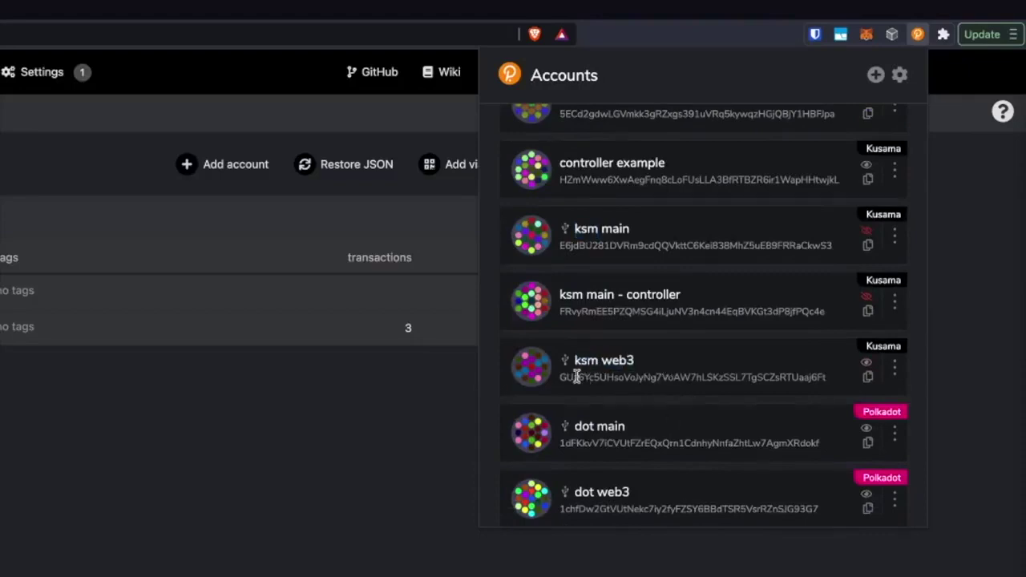
double_click(721, 370)
click(870, 362)
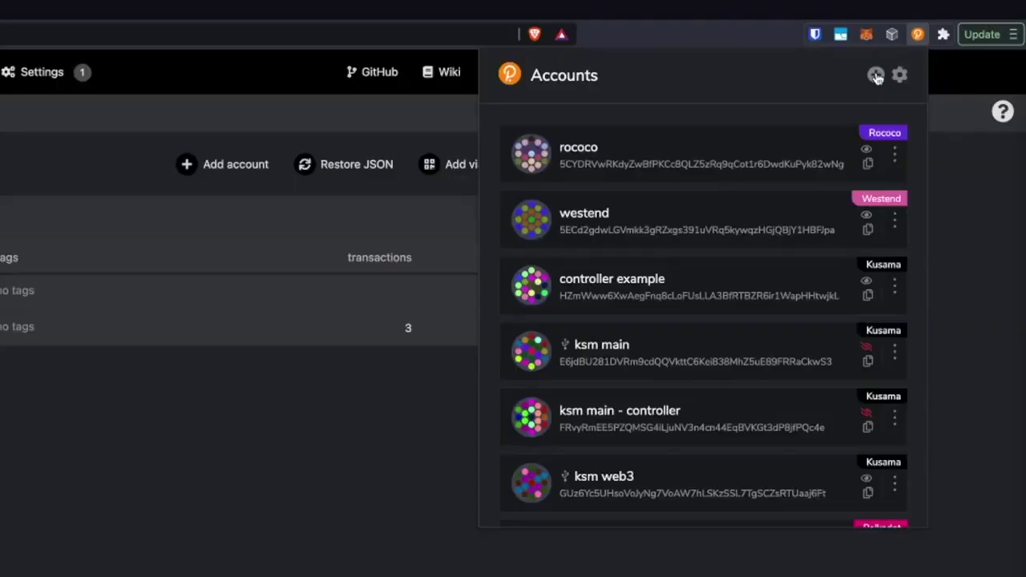
click(876, 74)
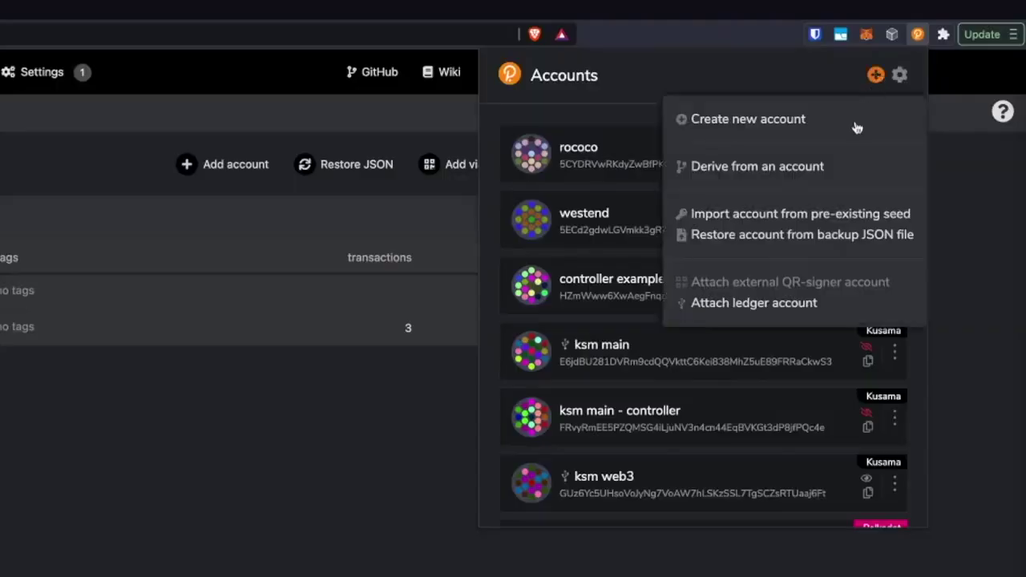
Step: Begin a new Kusama Relay Chain account past the seed step, then cancel without creating it
click(747, 120)
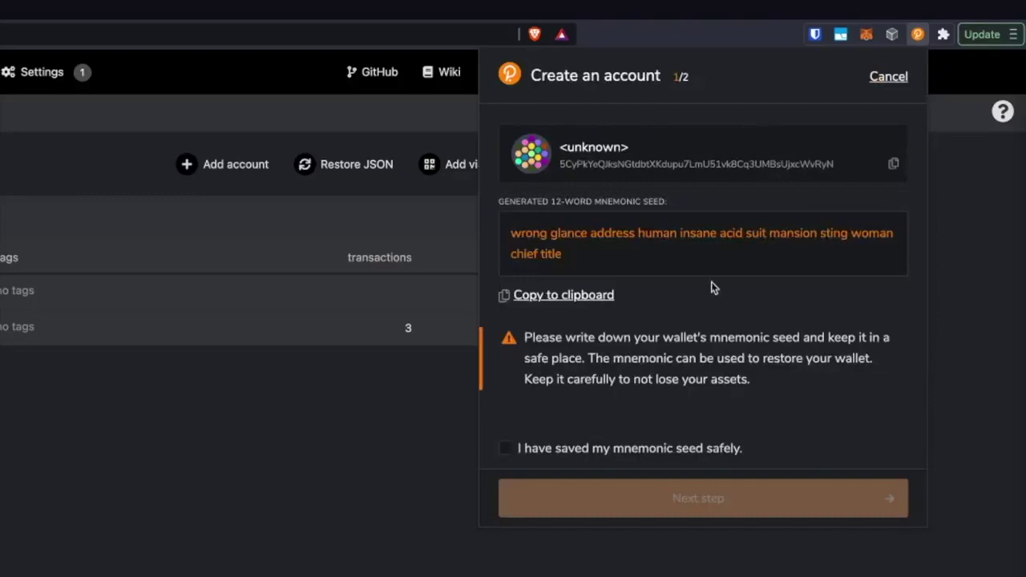
click(627, 451)
click(740, 487)
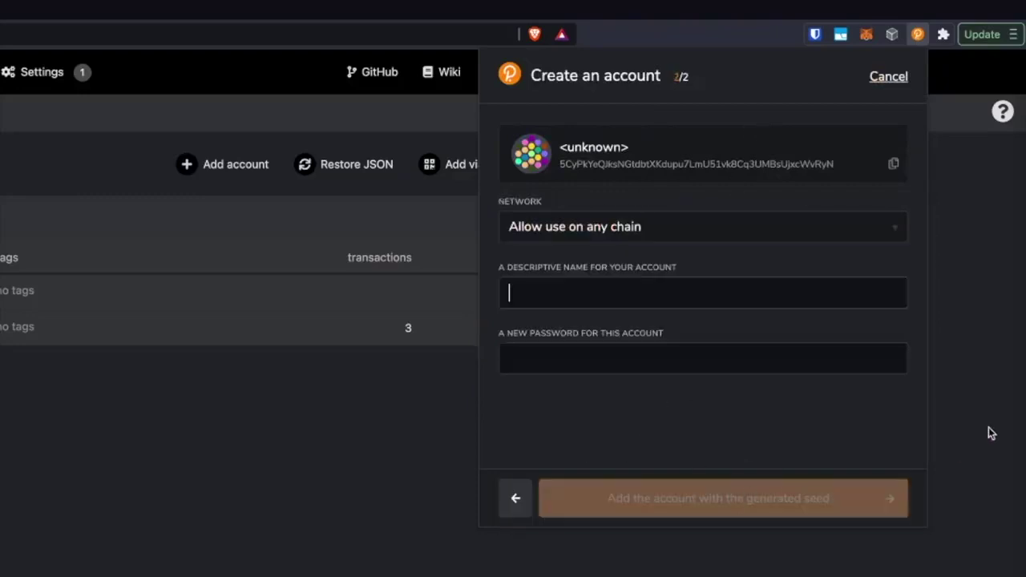
click(761, 233)
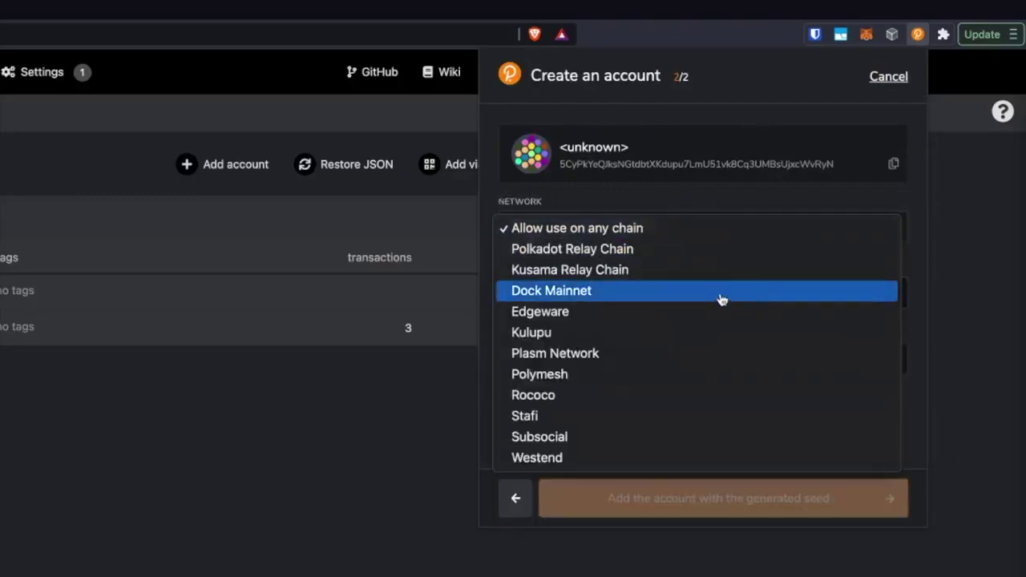
click(742, 270)
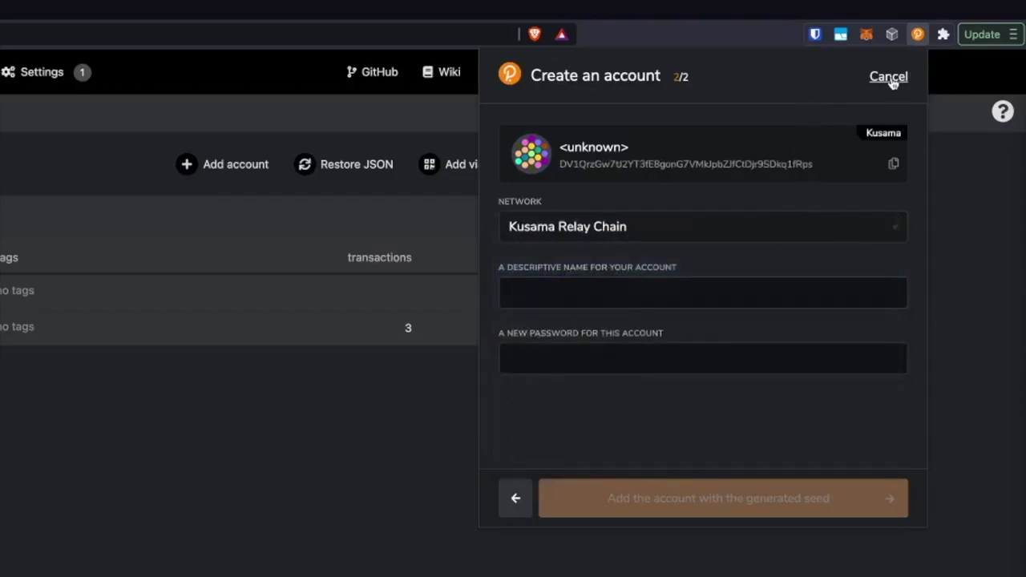
click(890, 78)
drag(561, 279, 664, 284)
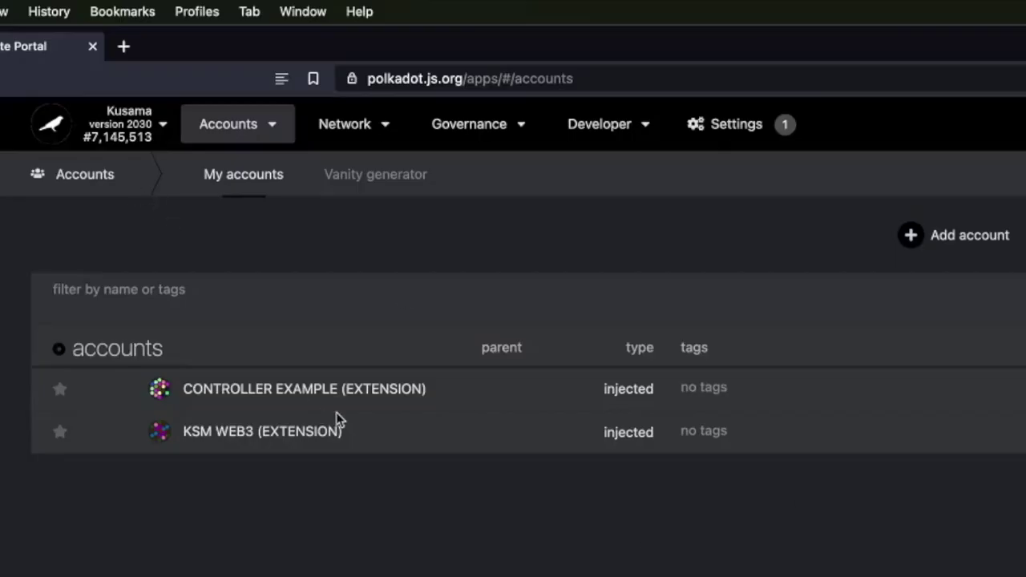
Step: Reload polkadot.js.org/apps/#/accounts so the Kusama balances appear
click(522, 78)
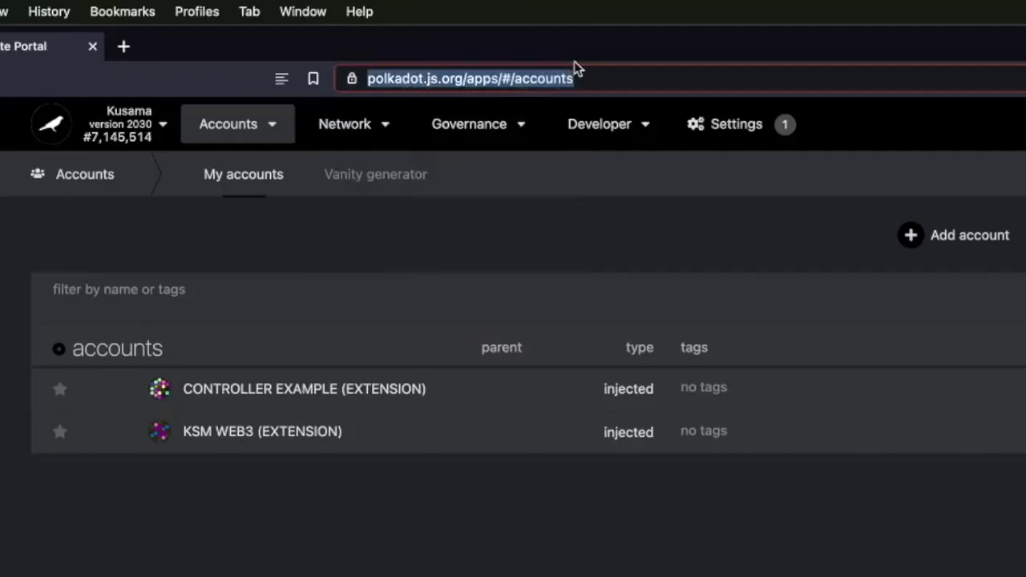
key(Return)
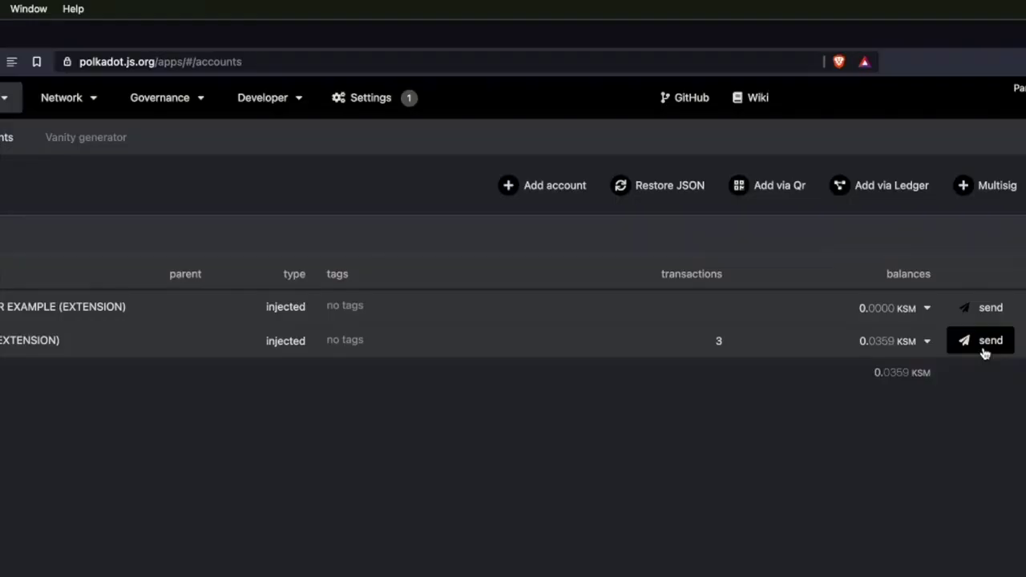
Step: Send 0.01 KSM from KSM WEB3 to CONTROLLER EXAMPLE, signing on the Ledger
click(985, 346)
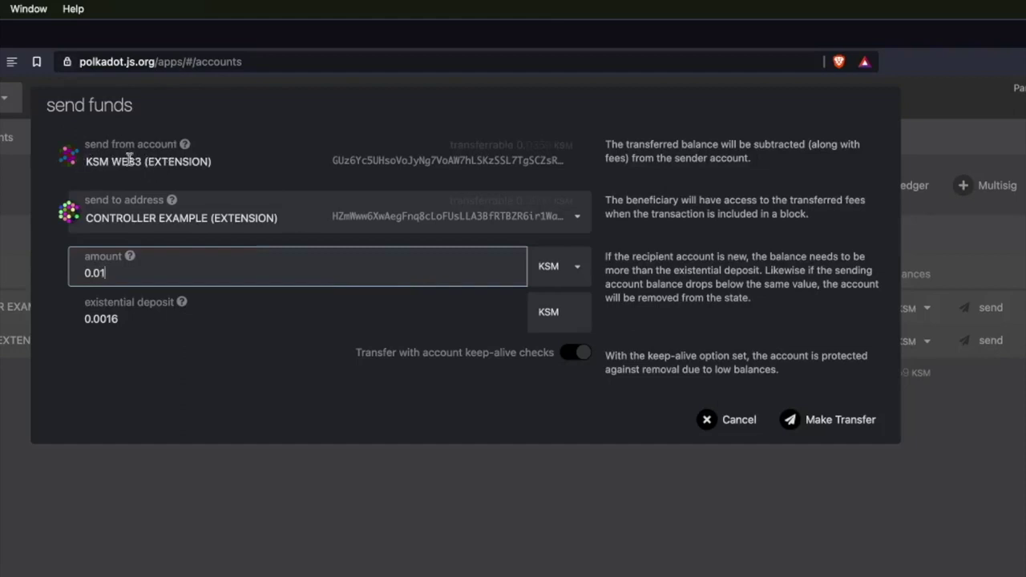
click(842, 418)
click(833, 393)
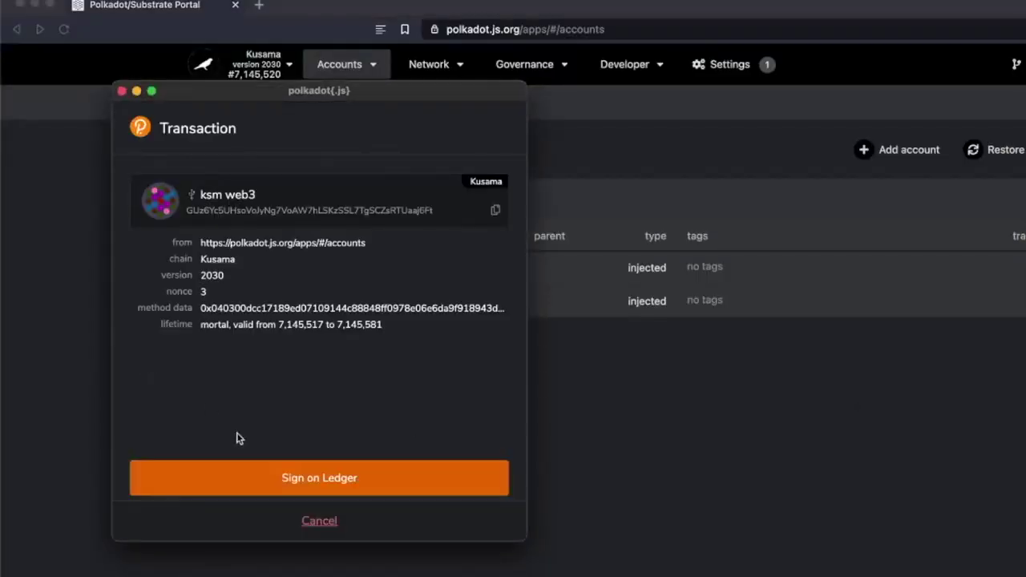
click(413, 479)
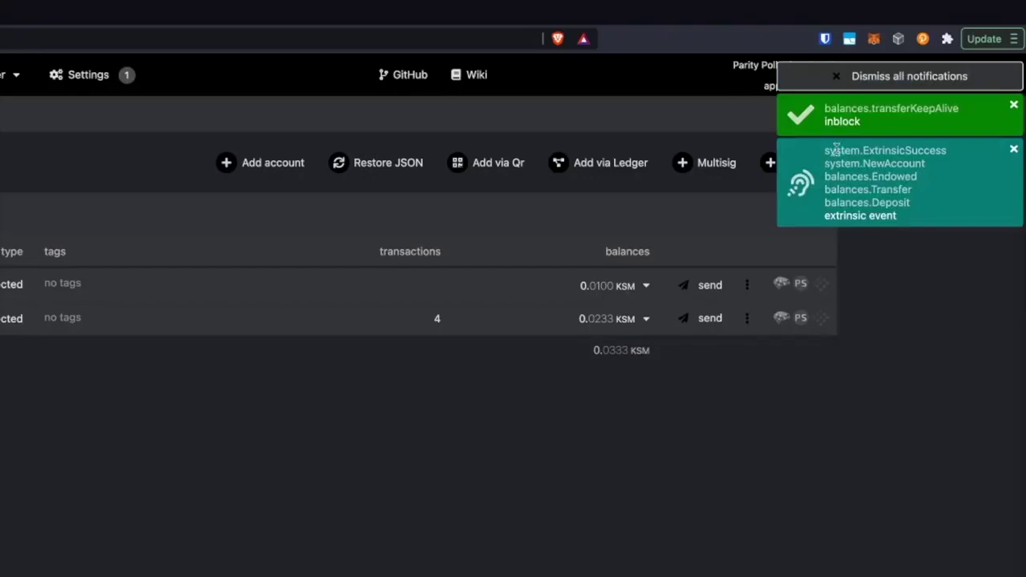
click(898, 80)
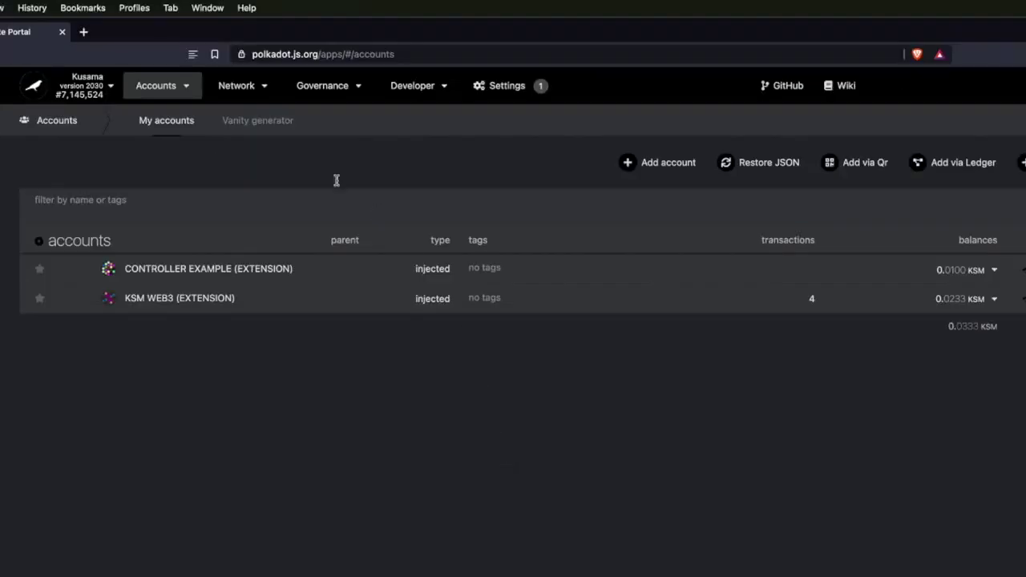
Step: Go to Network > Staking Account actions and start bonding a new stash
mouse_move(263, 95)
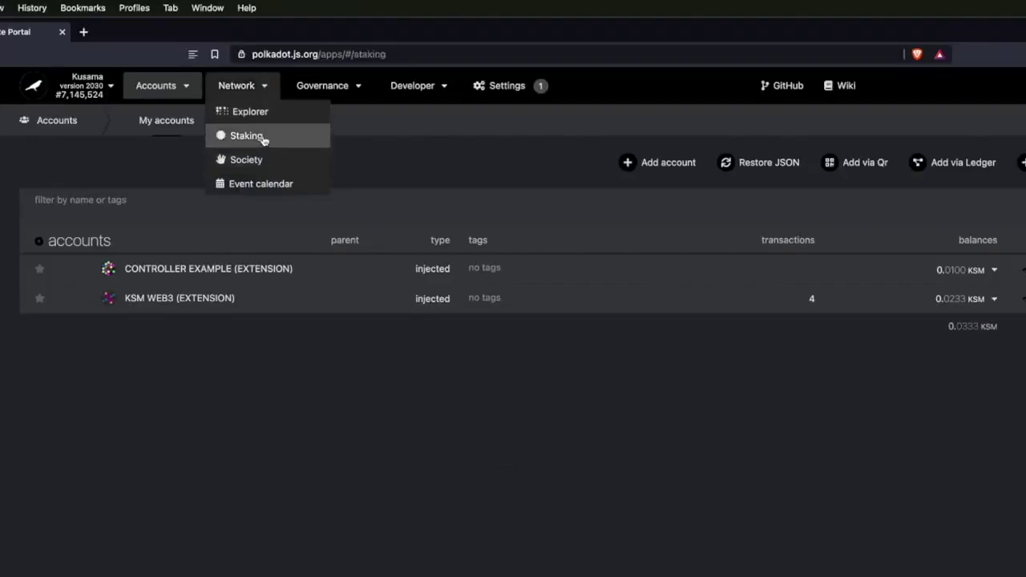
click(263, 137)
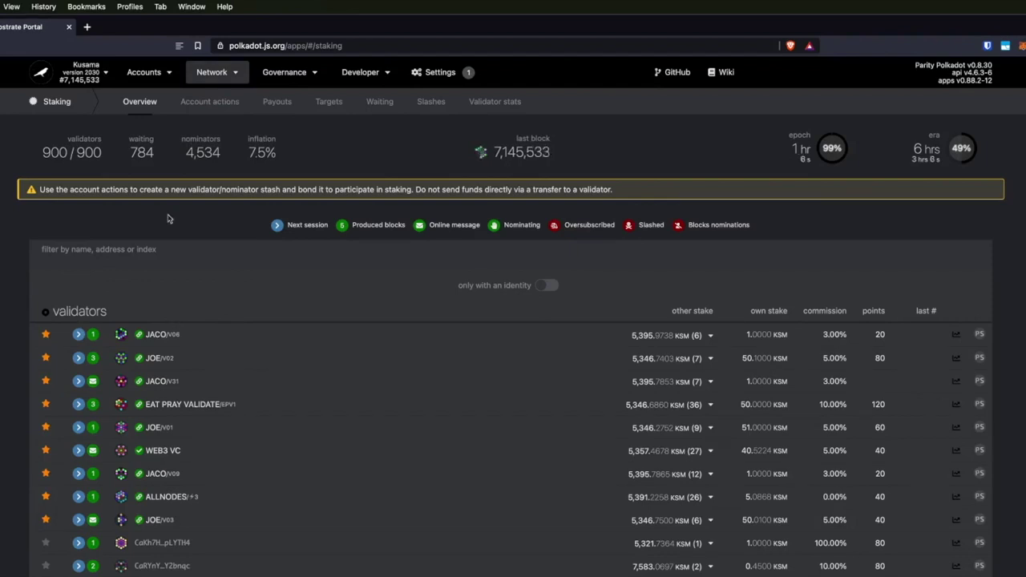
click(93, 80)
click(307, 142)
click(210, 102)
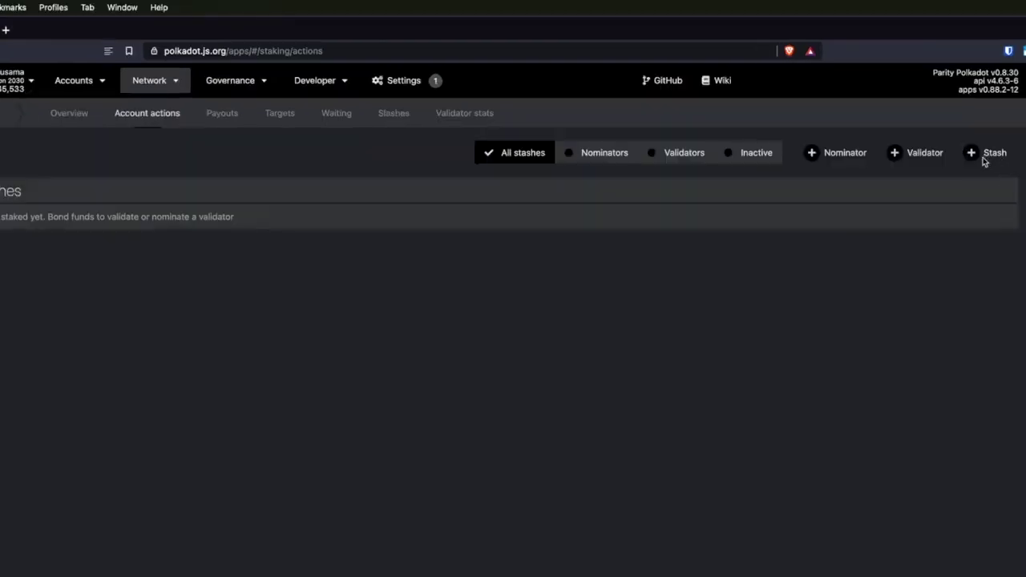
click(990, 154)
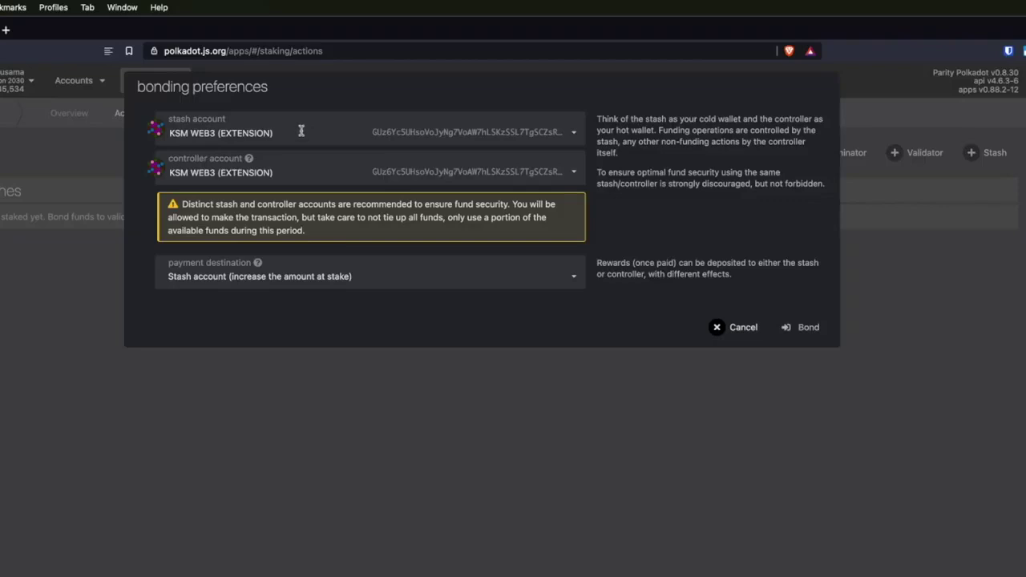
Step: Choose CONTROLLER EXAMPLE as controller, bond 0.02 KSM, and submit the bonding form
click(286, 169)
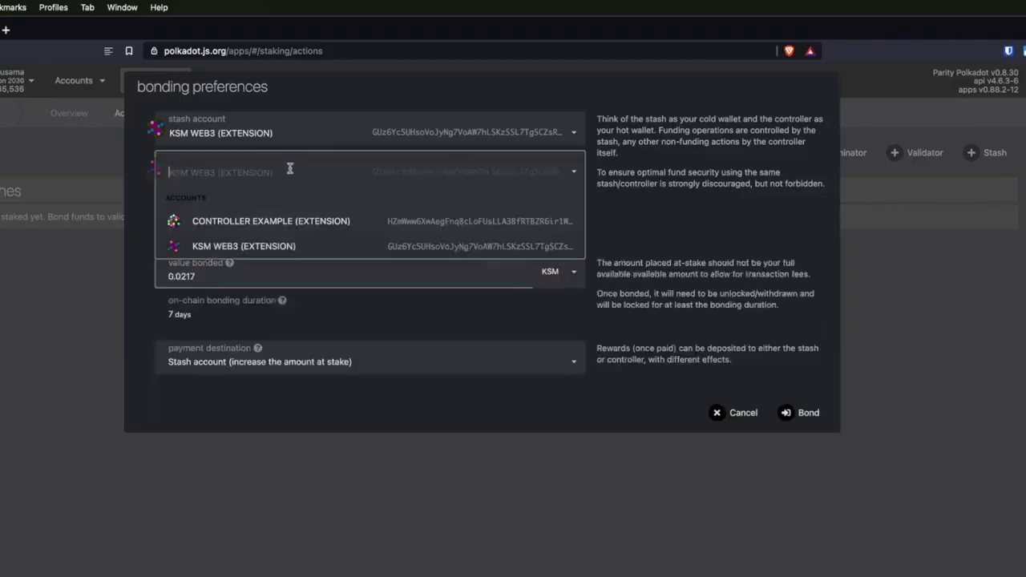
click(253, 224)
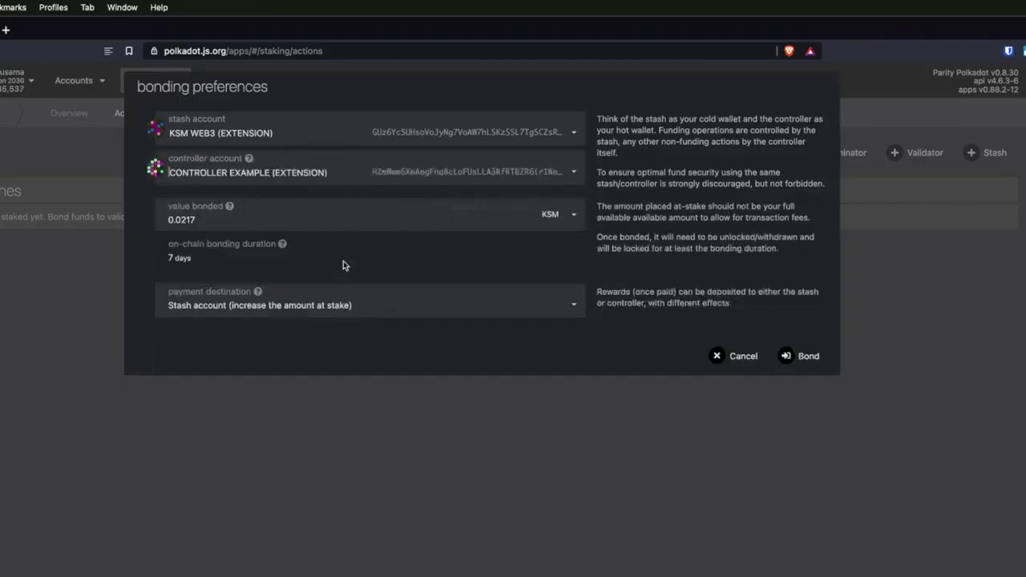
click(207, 220)
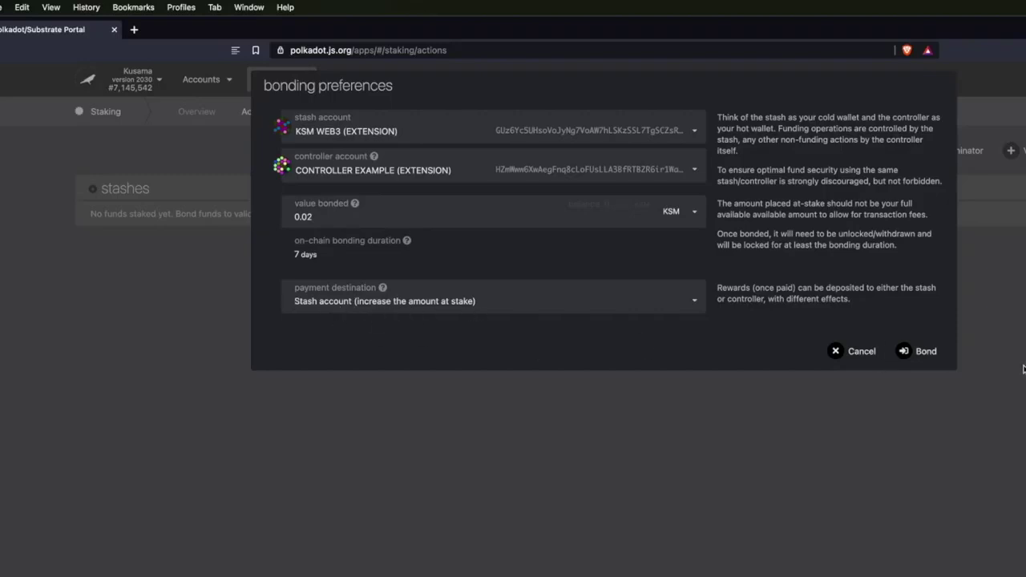
click(923, 352)
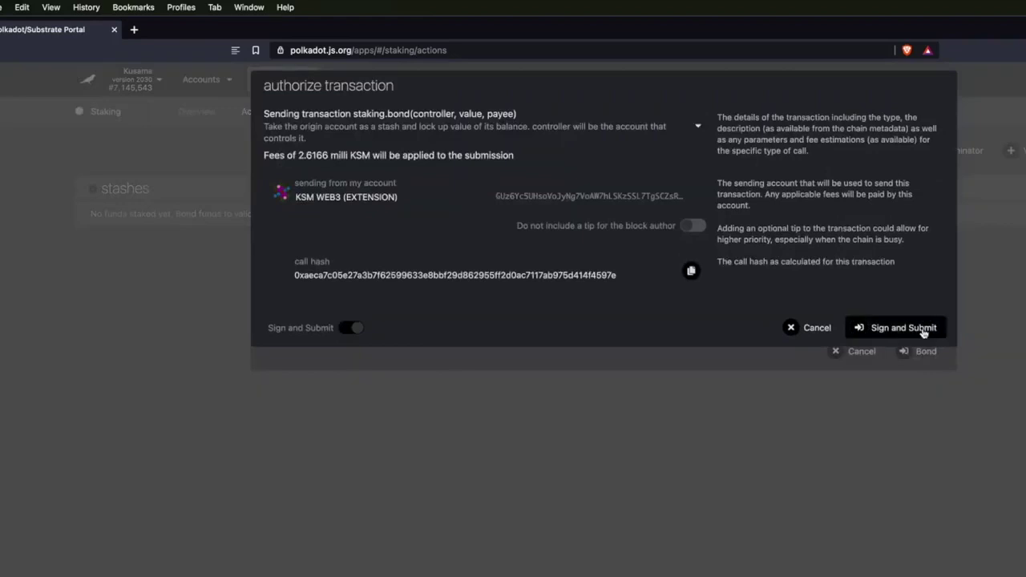
Step: Sign and submit the 0.02 KSM bond, approving it on the Ledger
click(923, 329)
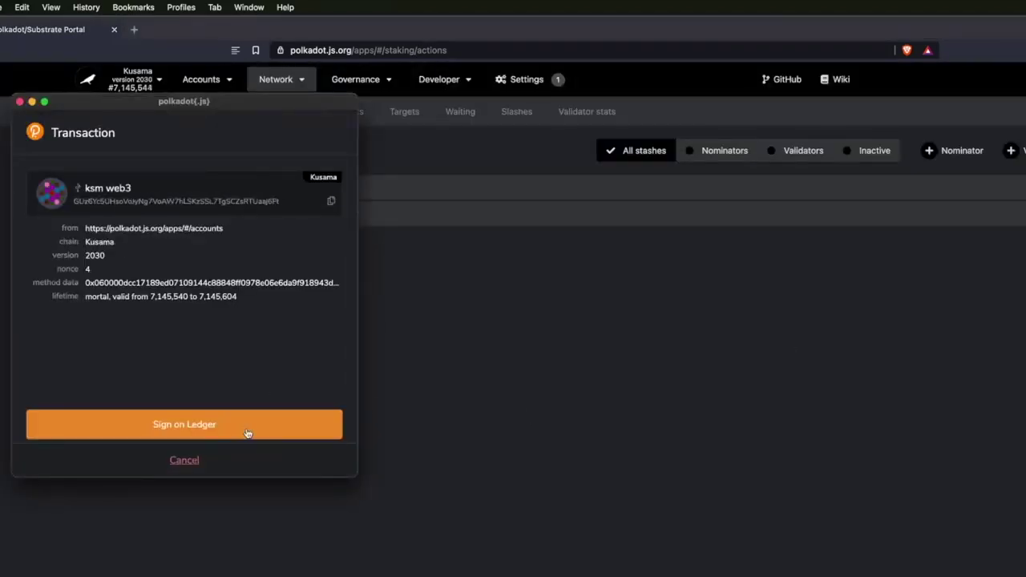
click(248, 431)
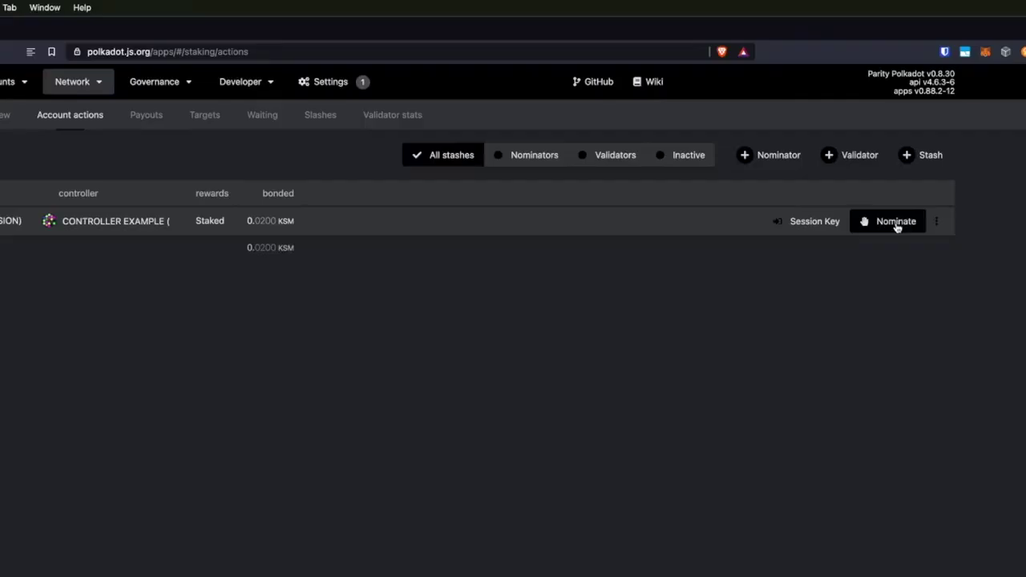
Step: Nominate validators JACO/V31, JACO/V09 and JOE/V03 for the stash
click(898, 222)
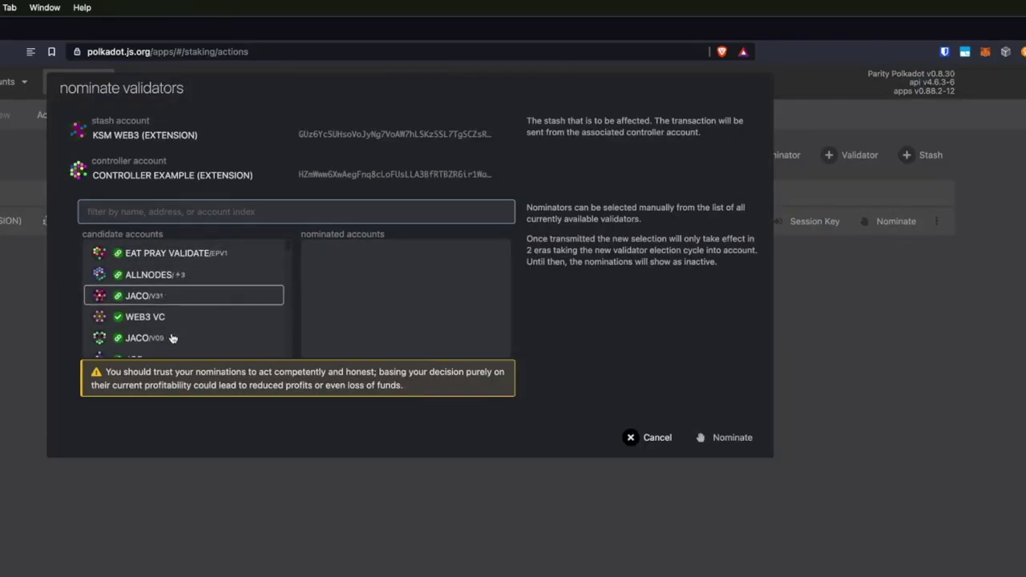
click(177, 297)
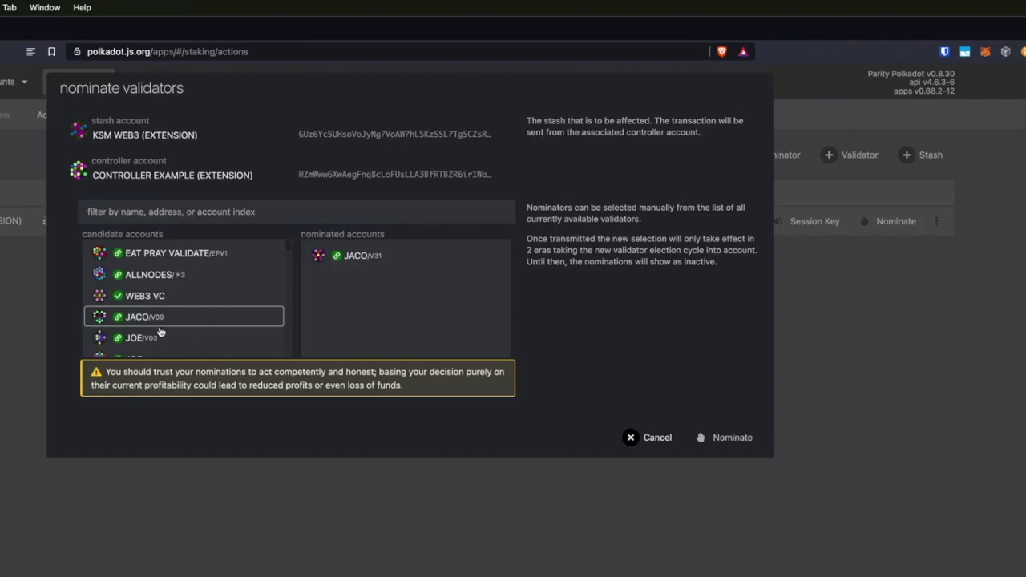
click(163, 323)
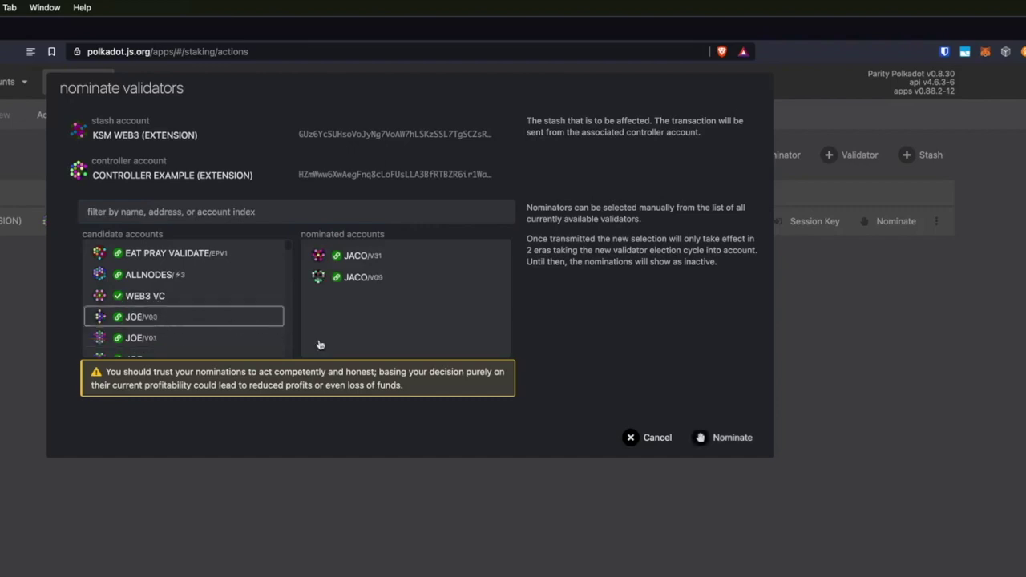
click(159, 325)
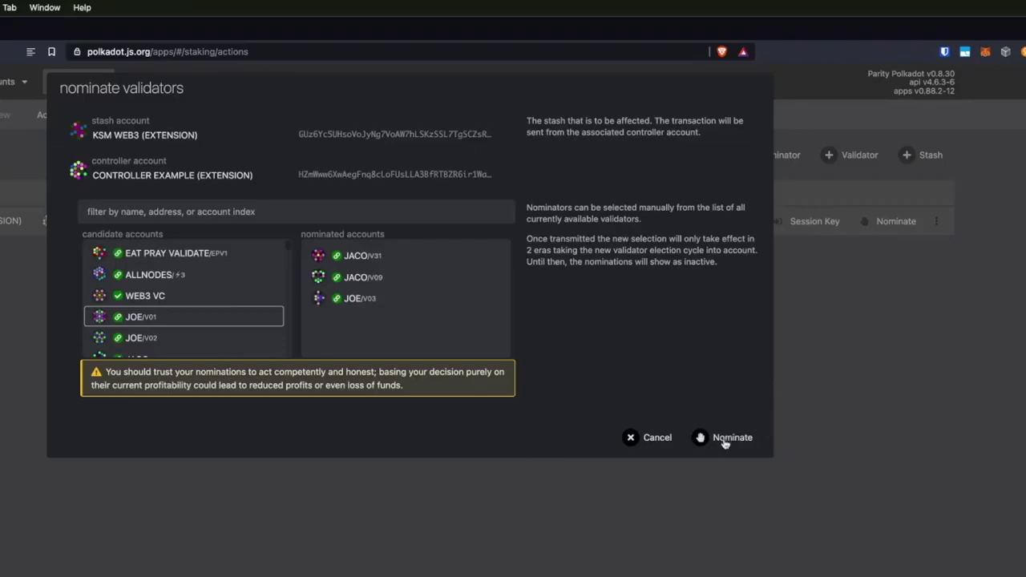
click(732, 441)
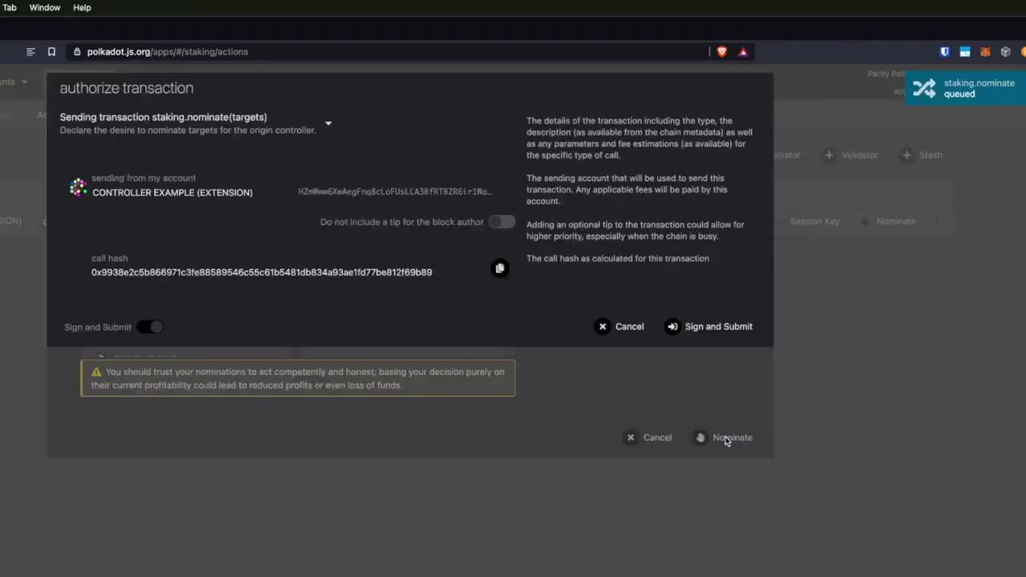
Step: Submit the nomination and enter the controller account's password in the extension signing request
click(695, 329)
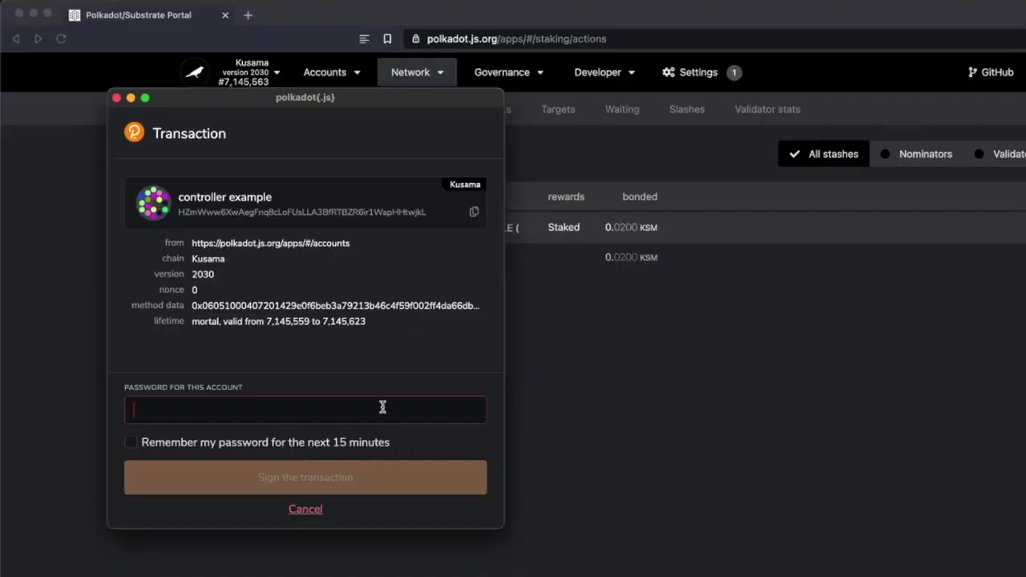
text(••••••)
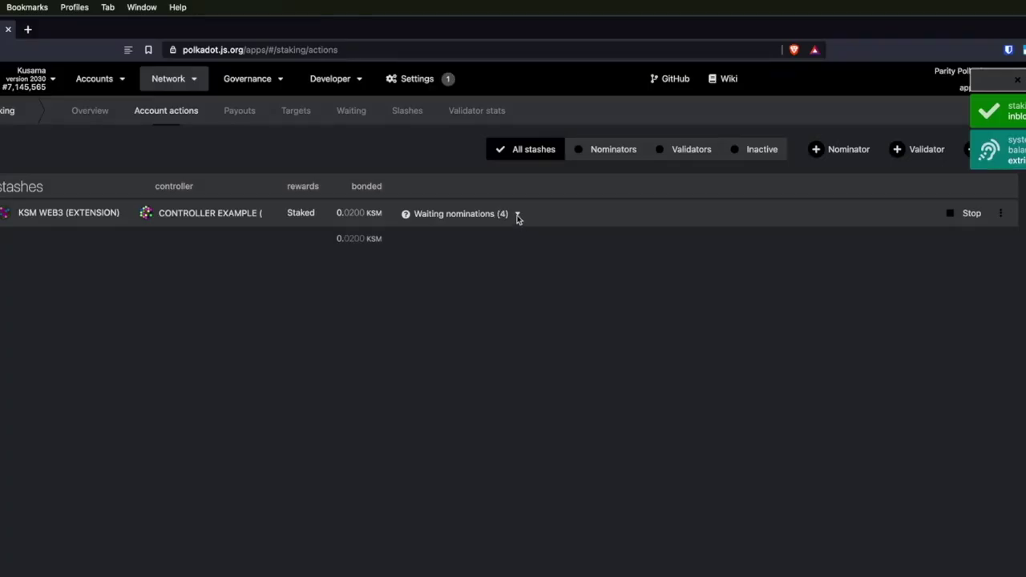
Step: Review the waiting nominations, then start a staking.chill transaction for the stash
click(516, 215)
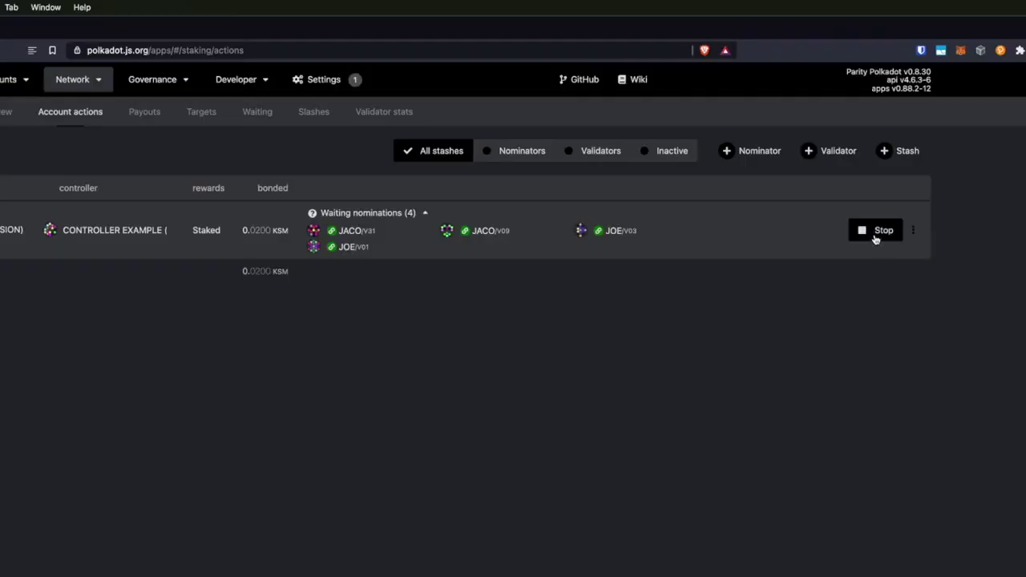
click(877, 234)
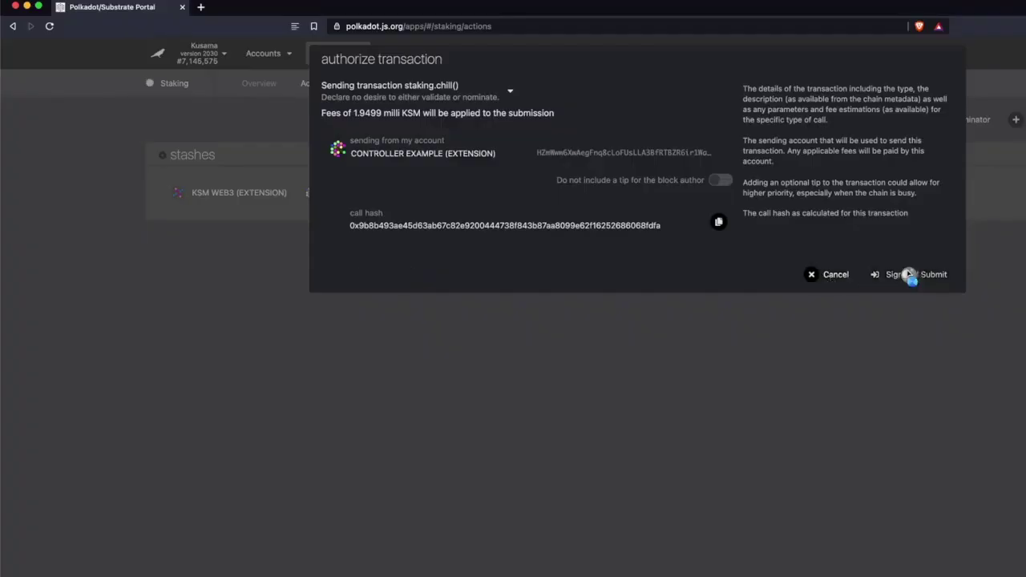
Step: Sign and broadcast the staking.chill transaction, then open the stash's further actions menu
click(906, 273)
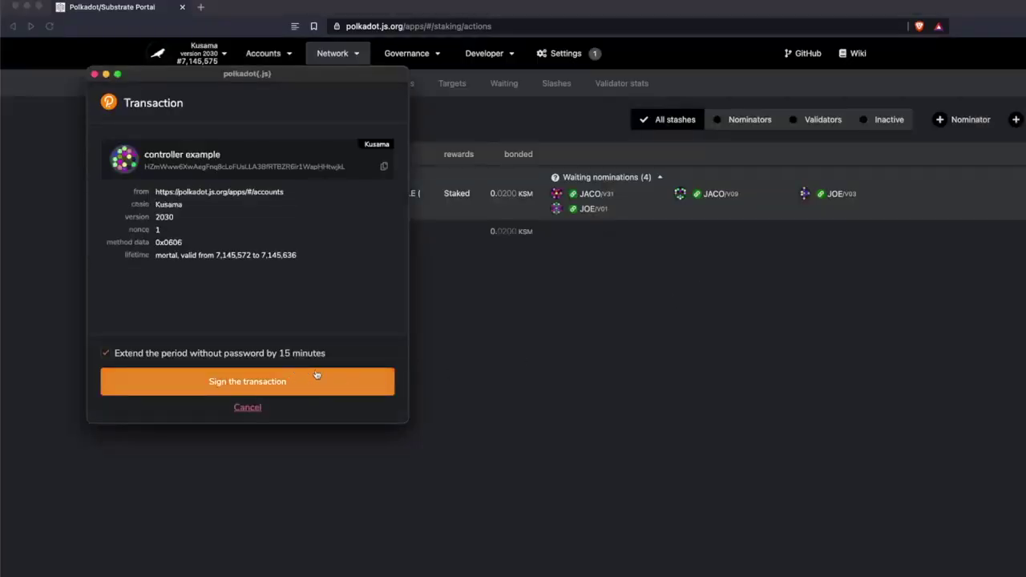
click(251, 387)
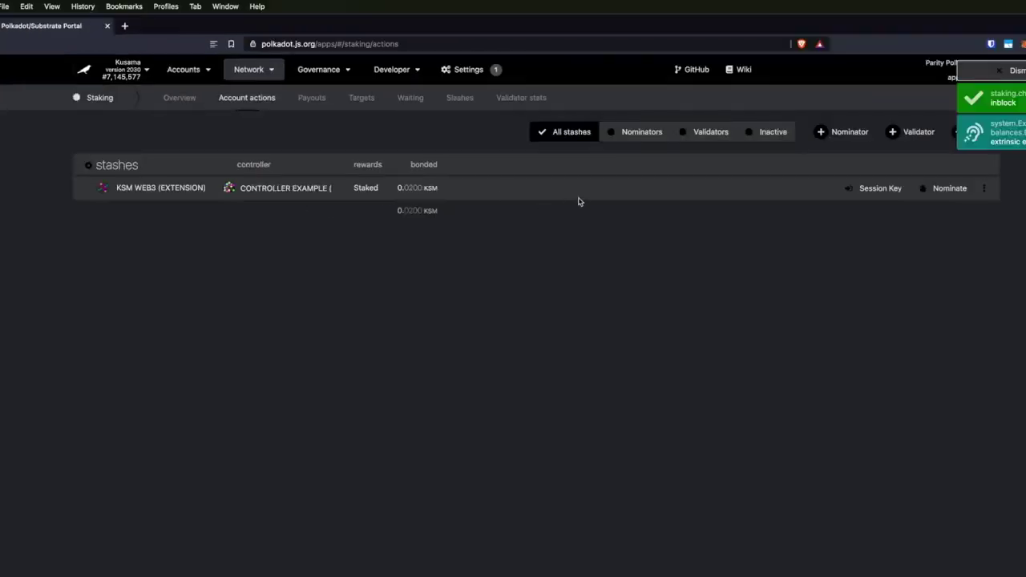
click(985, 189)
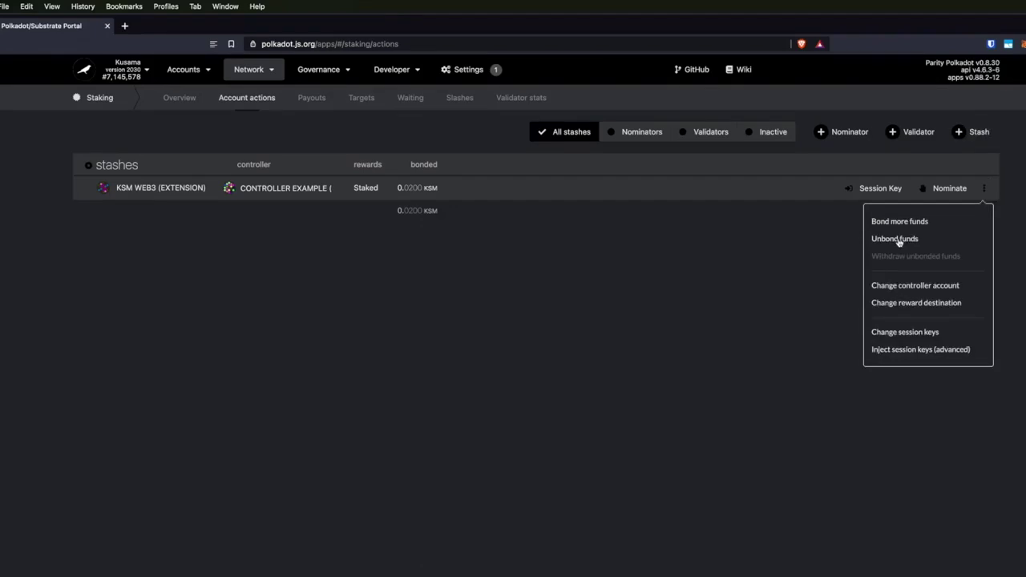
Step: Unbond all 0.0200 KSM bonded by the stash and sign the unbond transaction
click(895, 240)
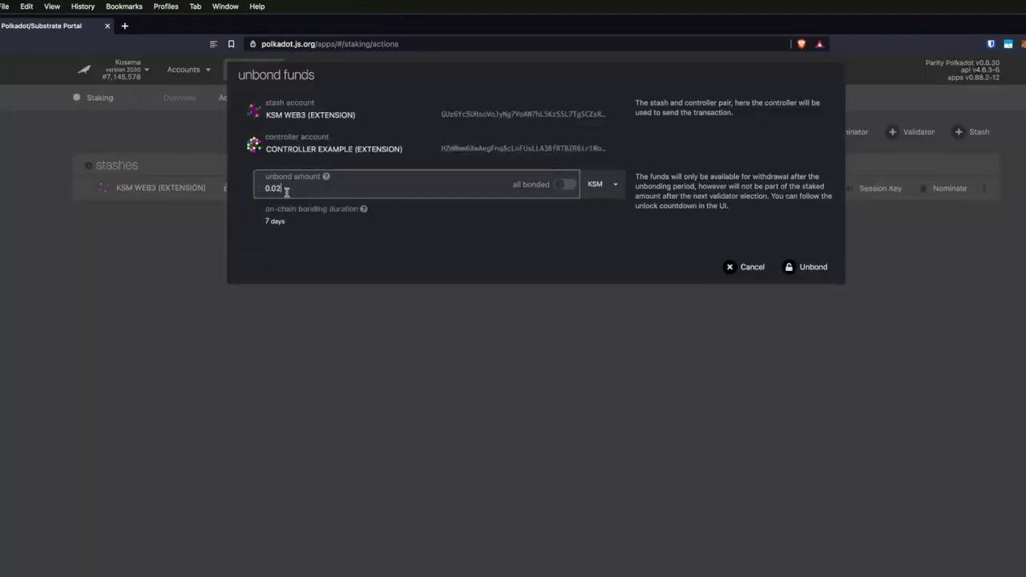
click(564, 185)
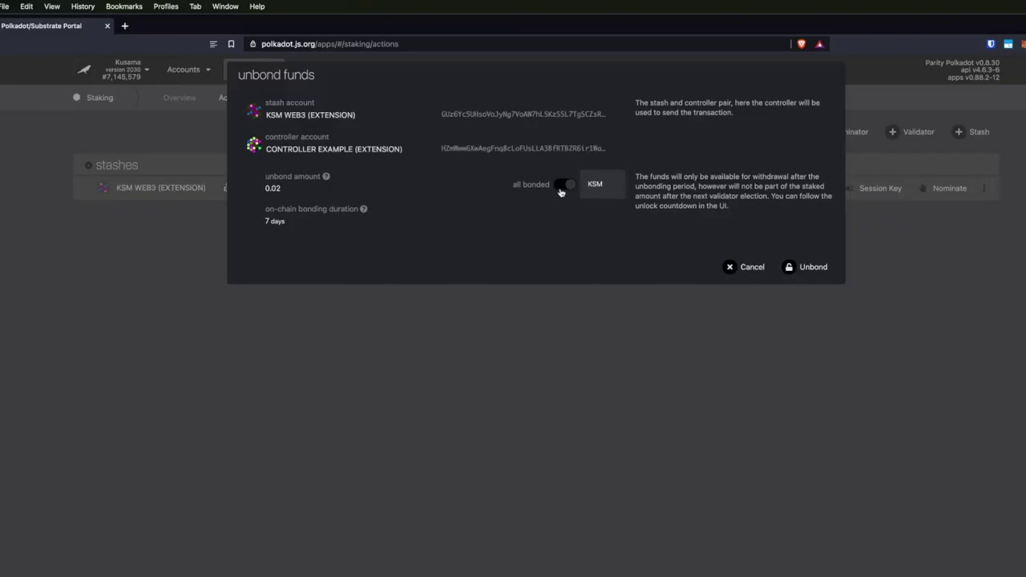
click(814, 270)
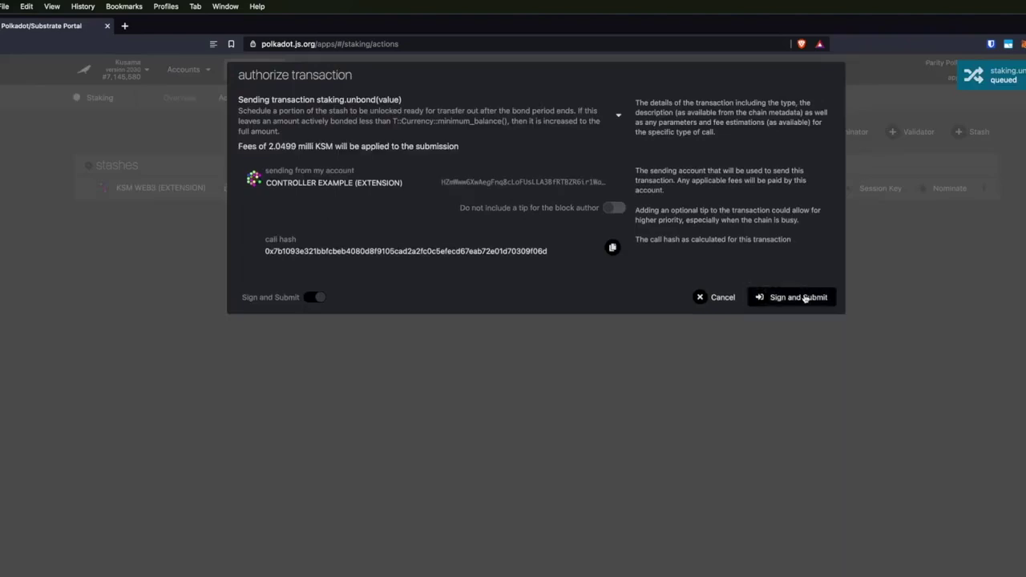
click(805, 298)
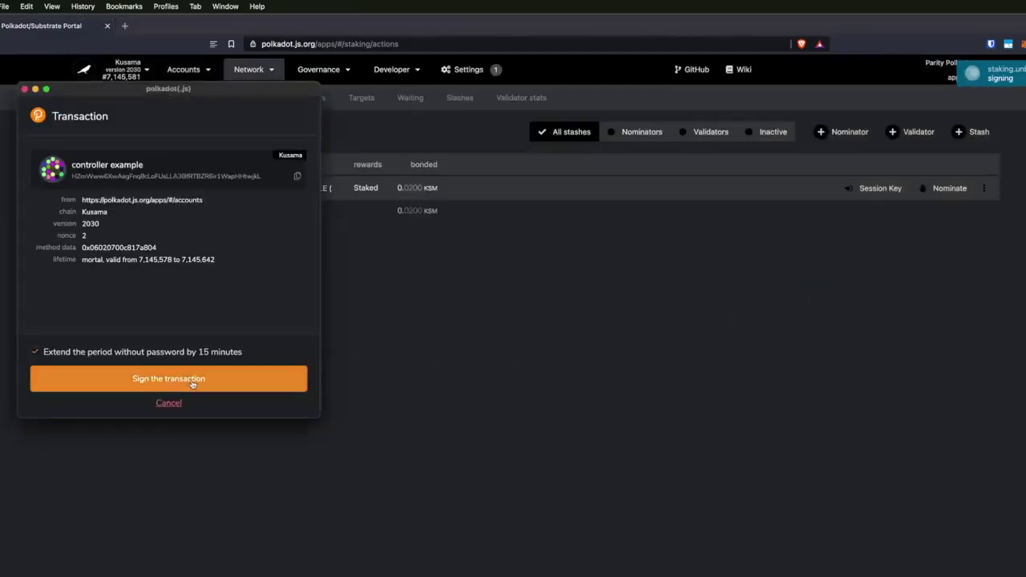
click(192, 385)
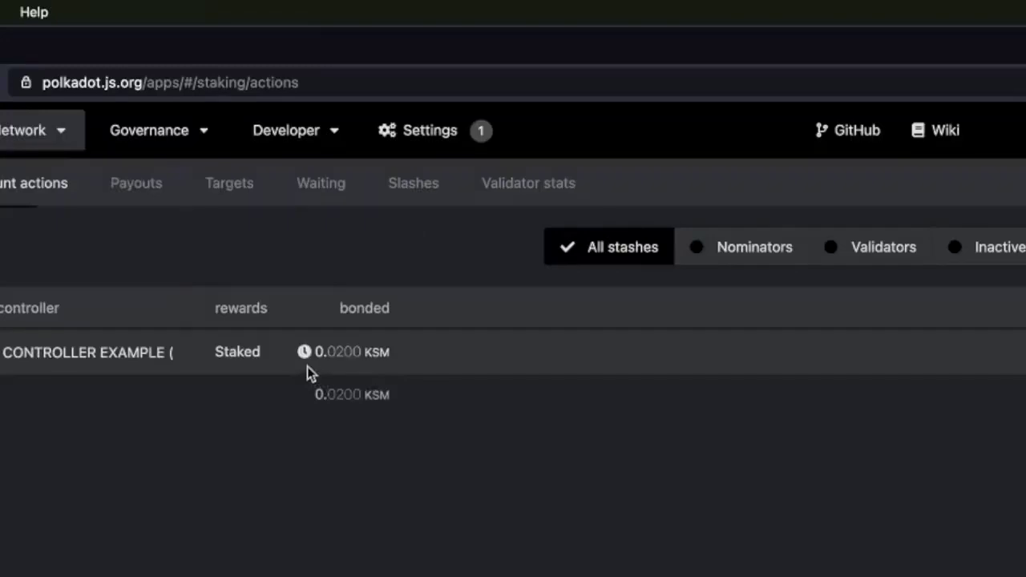
mouse_move(402, 190)
mouse_move(307, 355)
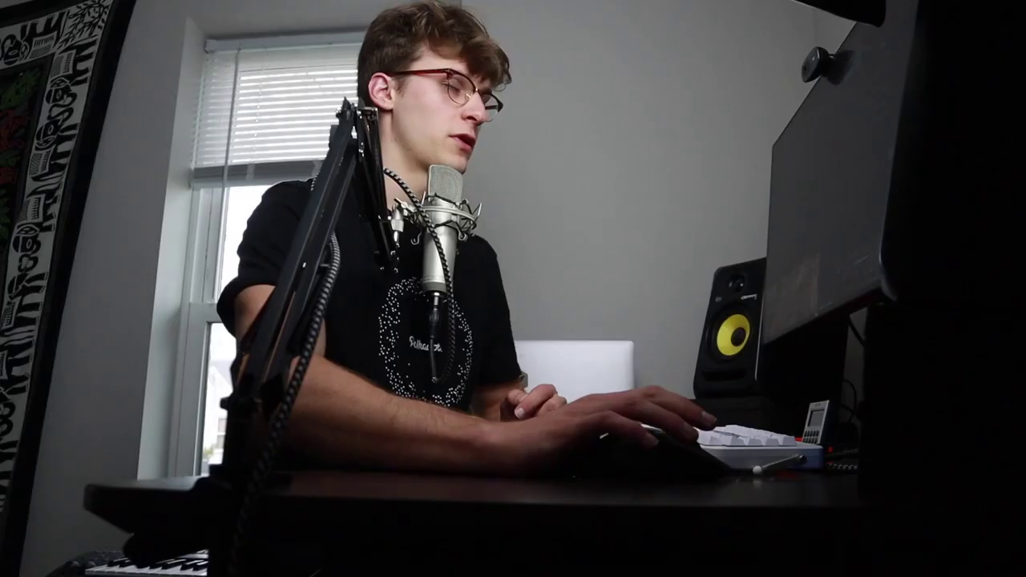